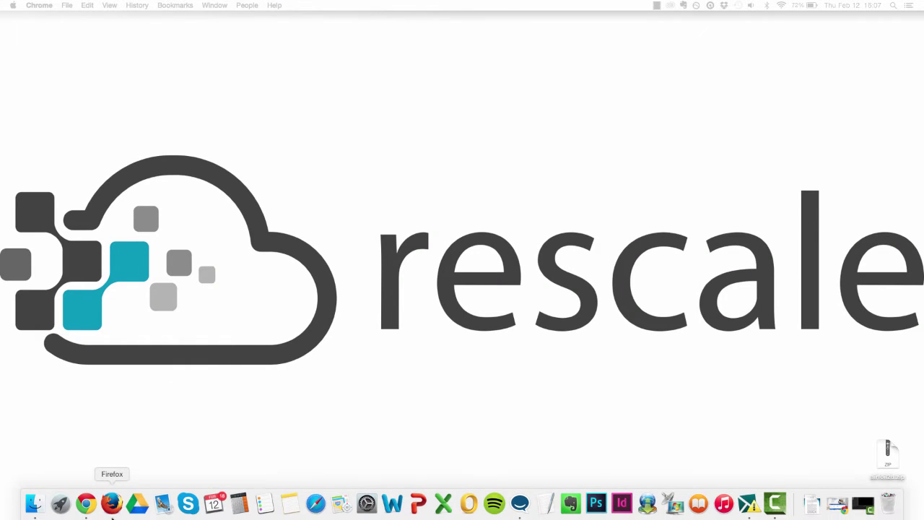
# Step: Open platform.rescale.com in Chrome and log in with the pre-filled credentials
pyautogui.click(82, 502)
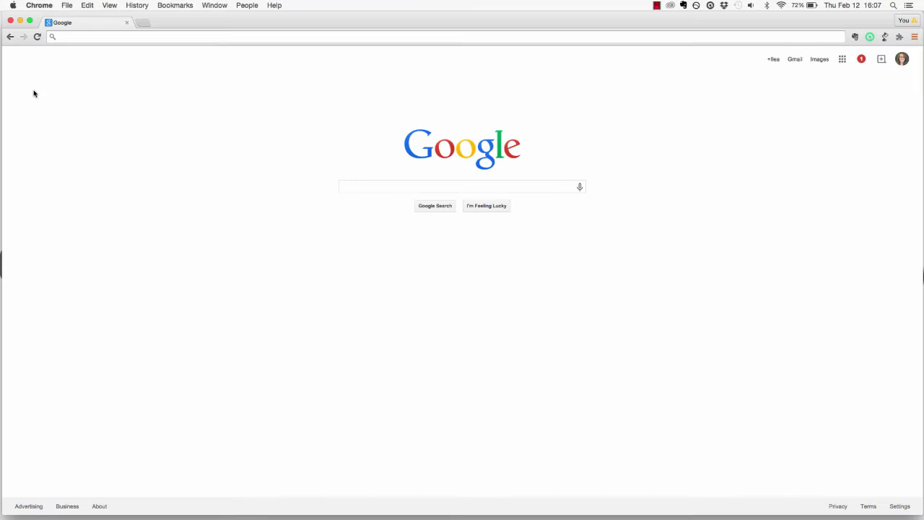
pyautogui.click(75, 38)
pyautogui.write('platform.rescale.com')
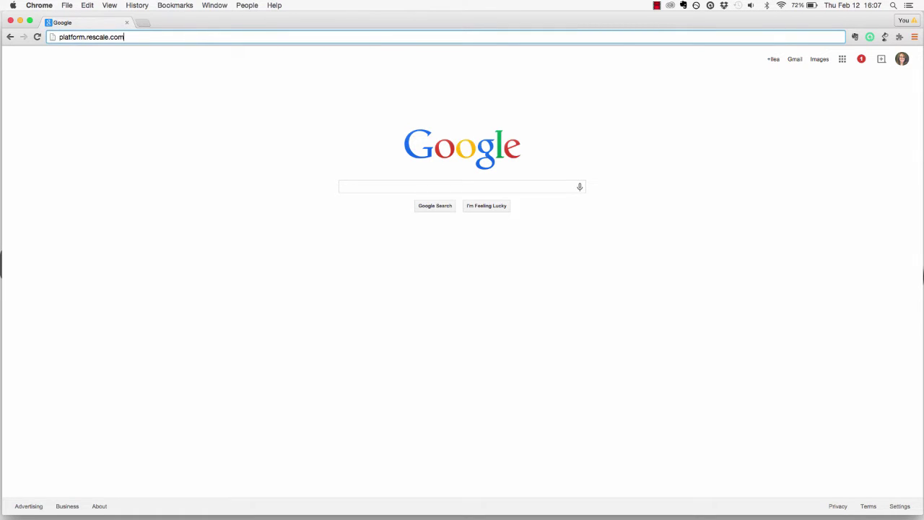
pyautogui.press('Return')
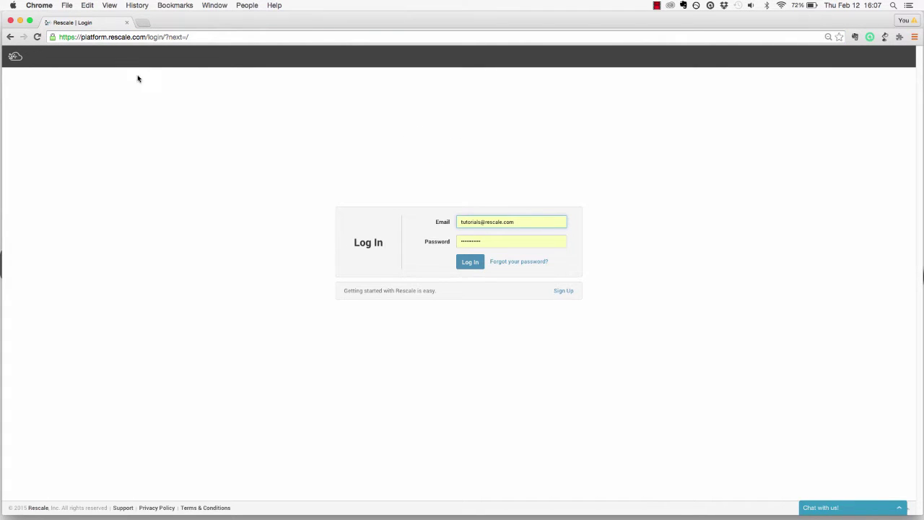
pyautogui.click(469, 262)
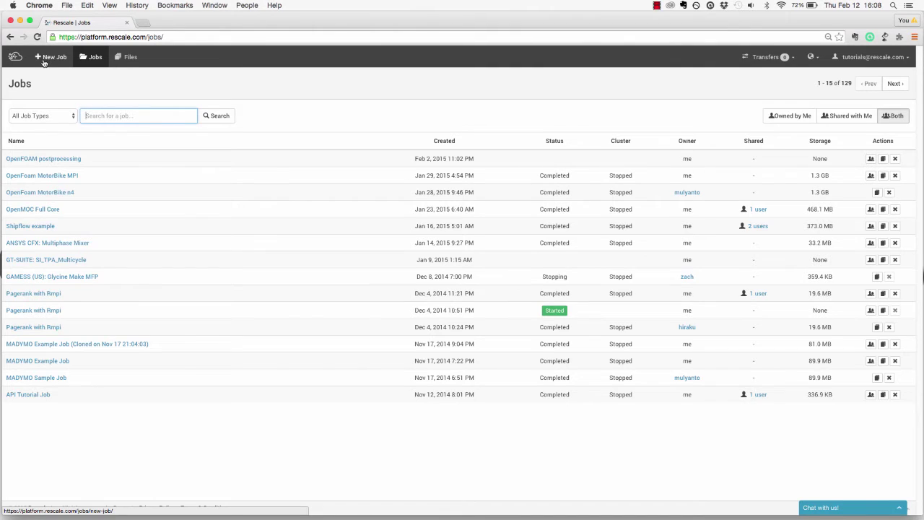
# Step: Start a new job from the Files page to reach the input-file setup step
pyautogui.click(127, 57)
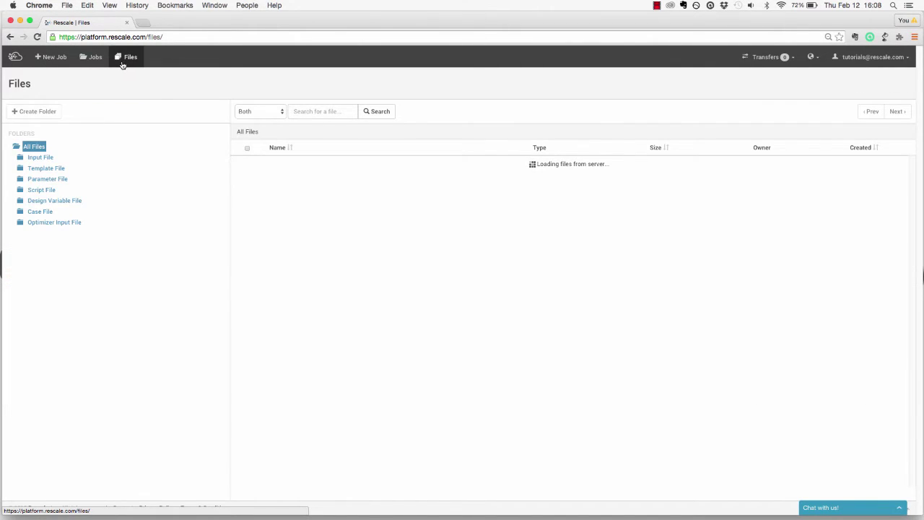
pyautogui.click(52, 64)
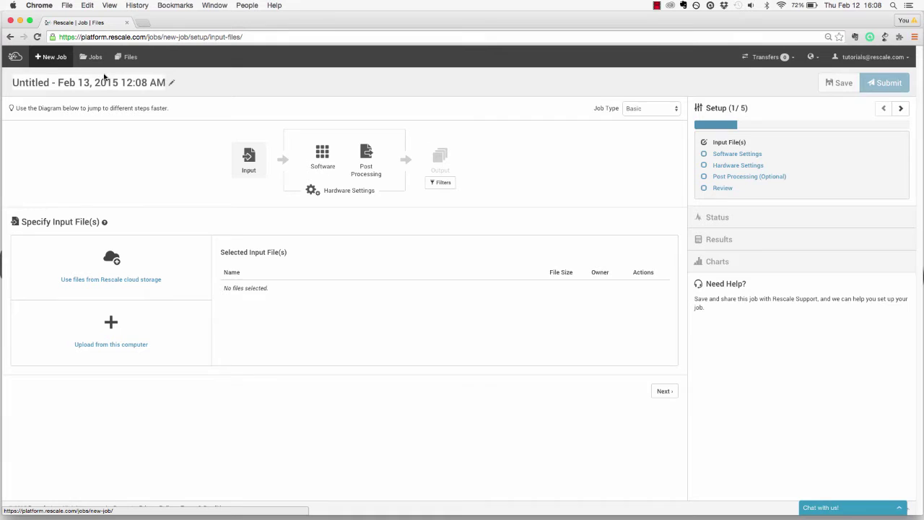
# Step: Change the untitled job's name to 'OpenFOAM Example 1'
pyautogui.click(157, 81)
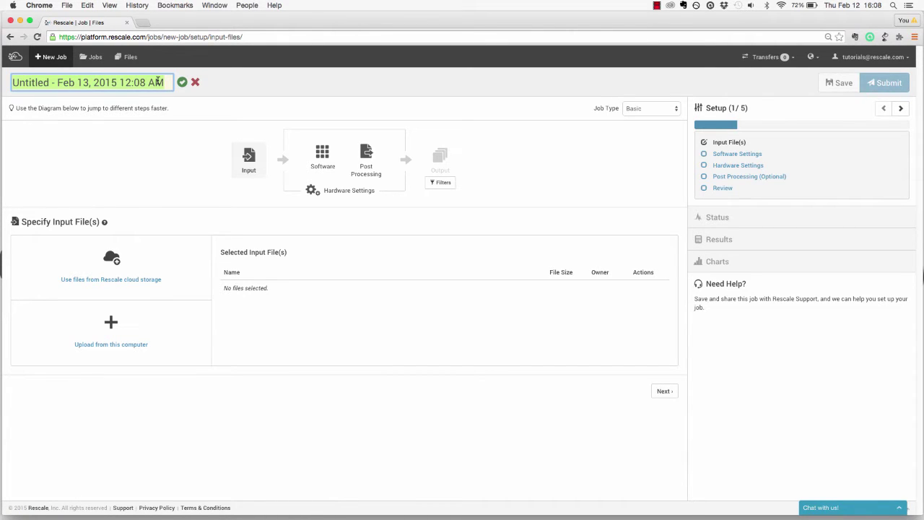
pyautogui.write('OpenFOAM Ex')
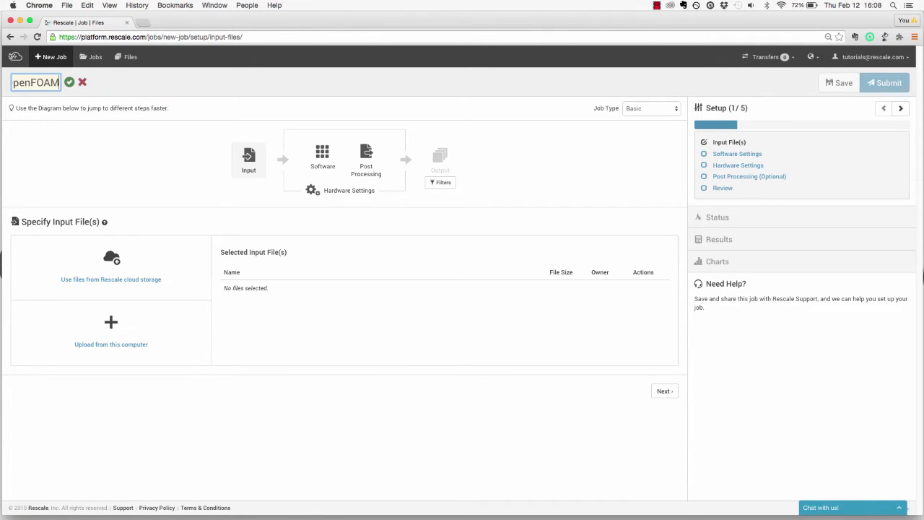
pyautogui.write('ample 1')
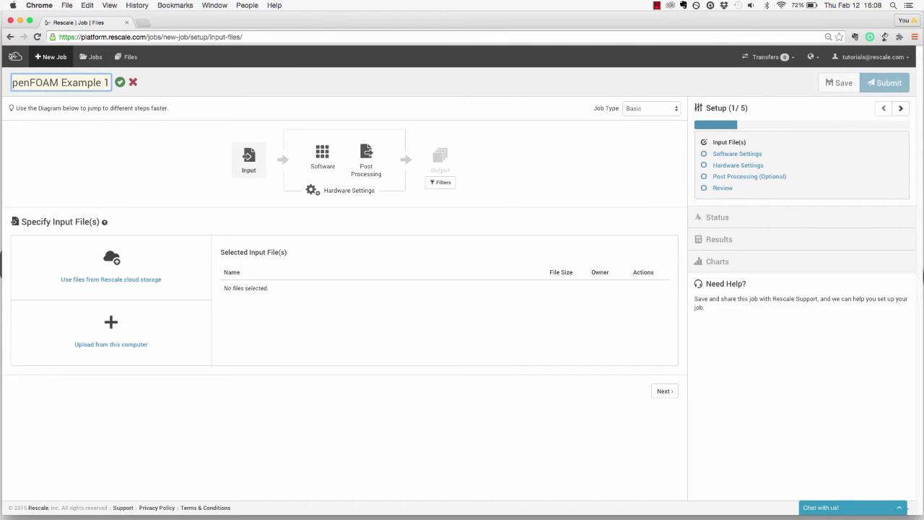
pyautogui.press('Return')
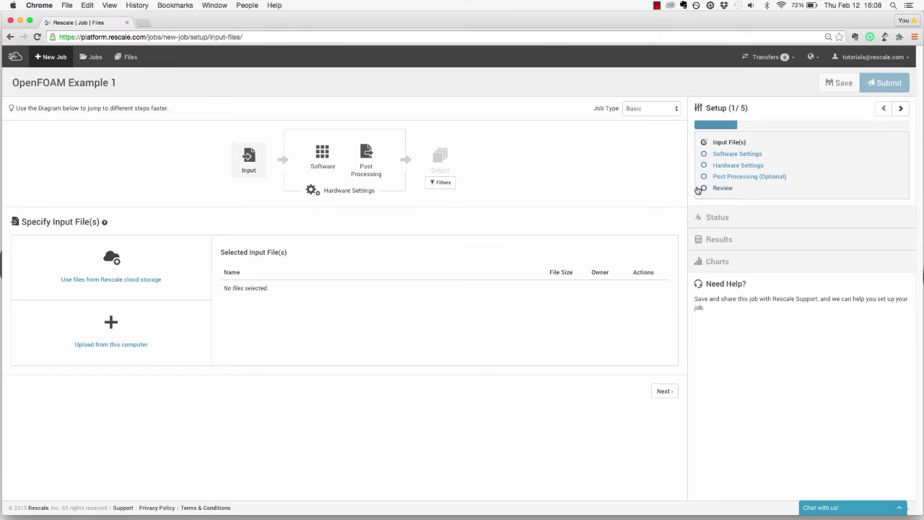
pyautogui.click(659, 111)
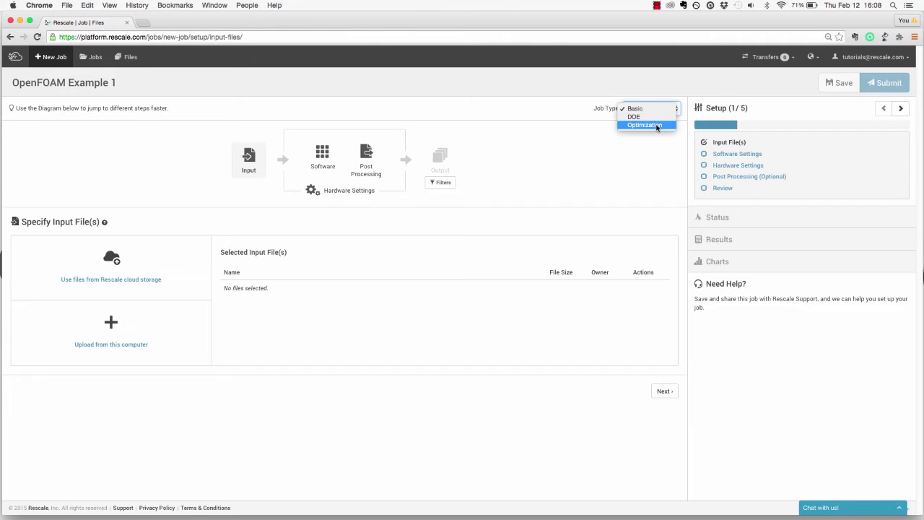
pyautogui.click(643, 110)
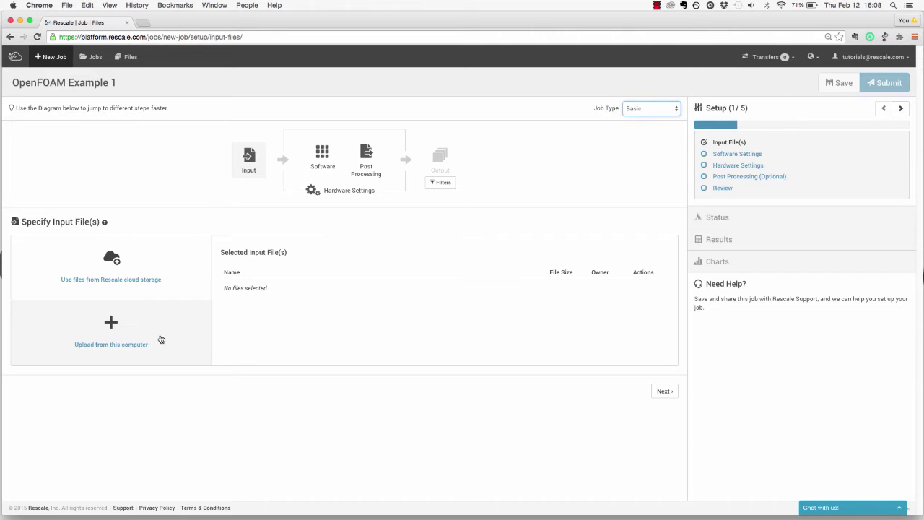
# Step: Upload airfoil2d.zip from the Desktop as the job's input file
pyautogui.click(111, 338)
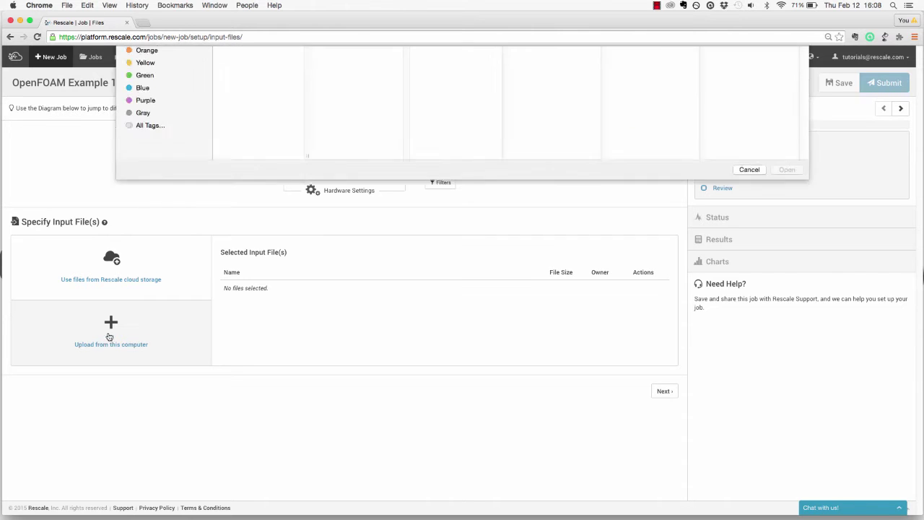
pyautogui.click(242, 71)
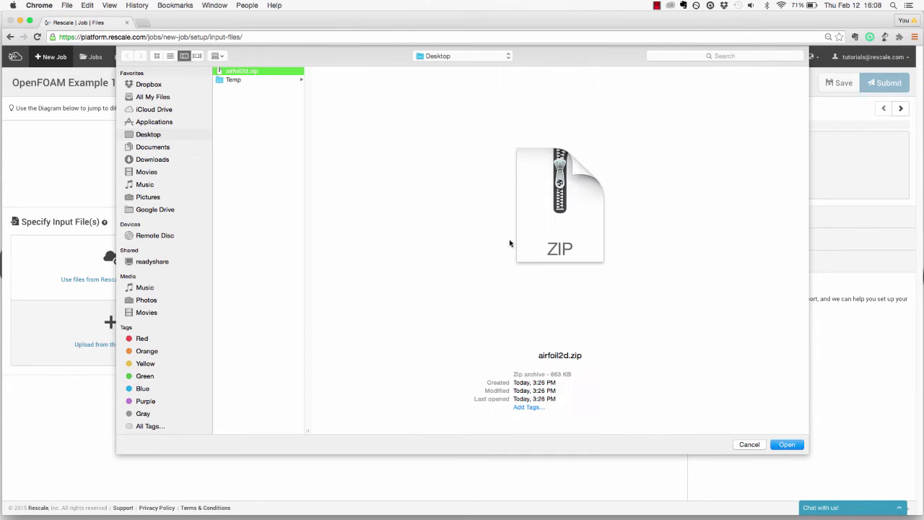
pyautogui.click(788, 444)
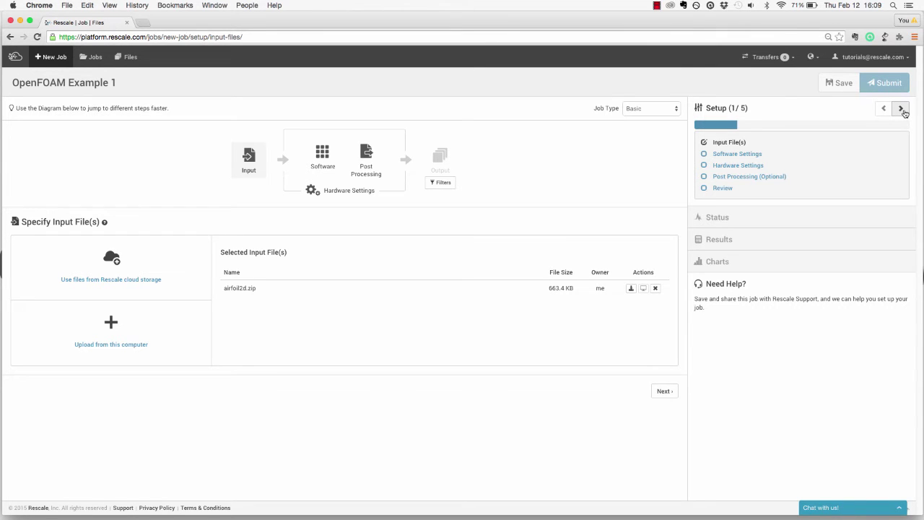
# Step: On Software Settings, add OpenFOAM as the job's software, keeping version 2.3.0
pyautogui.click(902, 109)
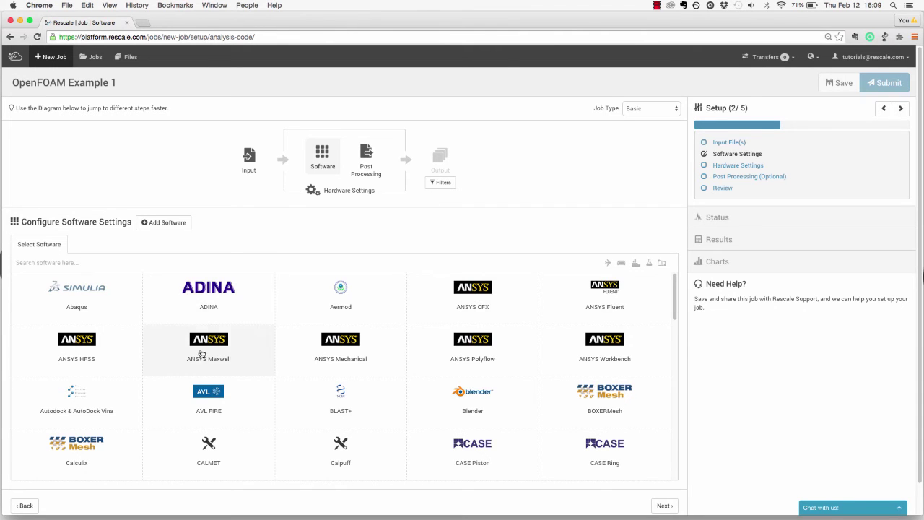
pyautogui.scroll(-5, 257, 398)
pyautogui.scroll(-8, 259, 399)
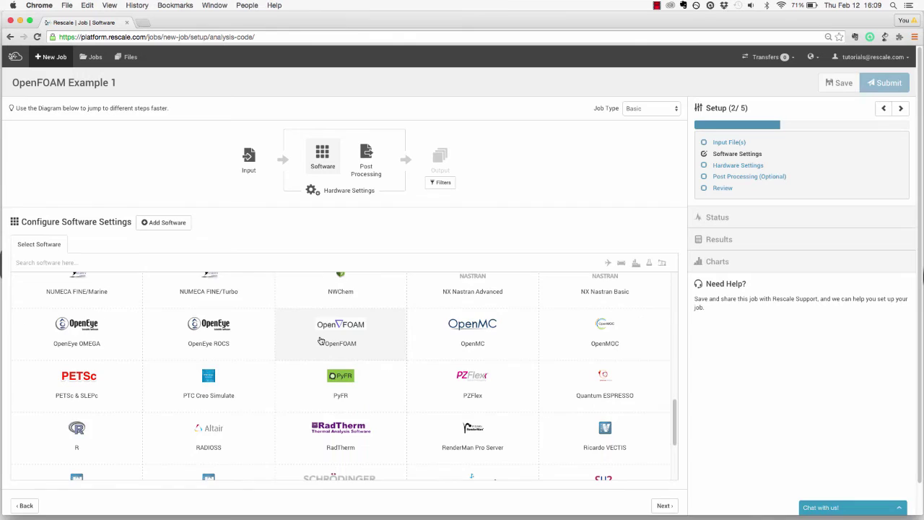
pyautogui.click(320, 340)
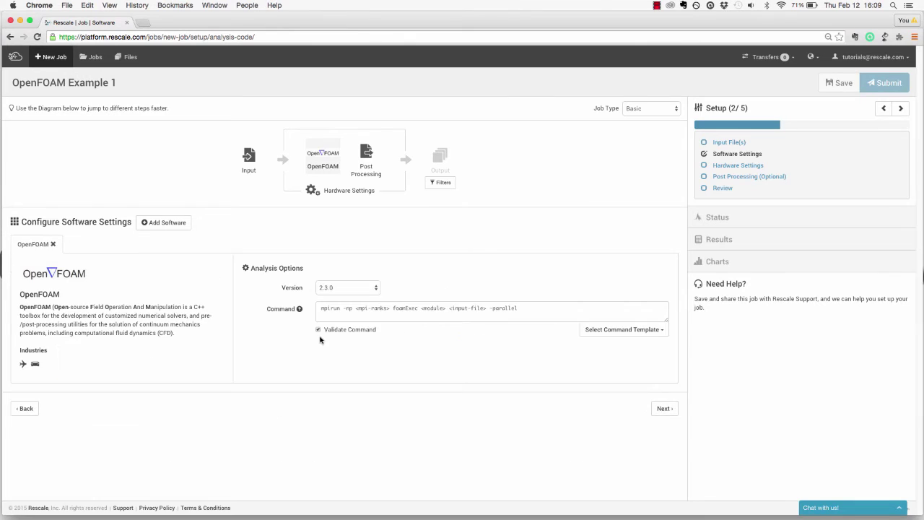
pyautogui.click(363, 289)
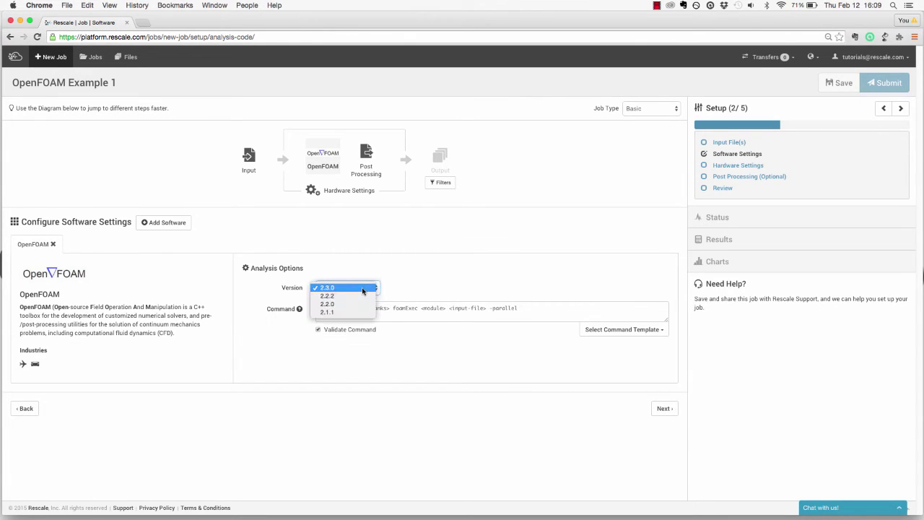
pyautogui.click(362, 289)
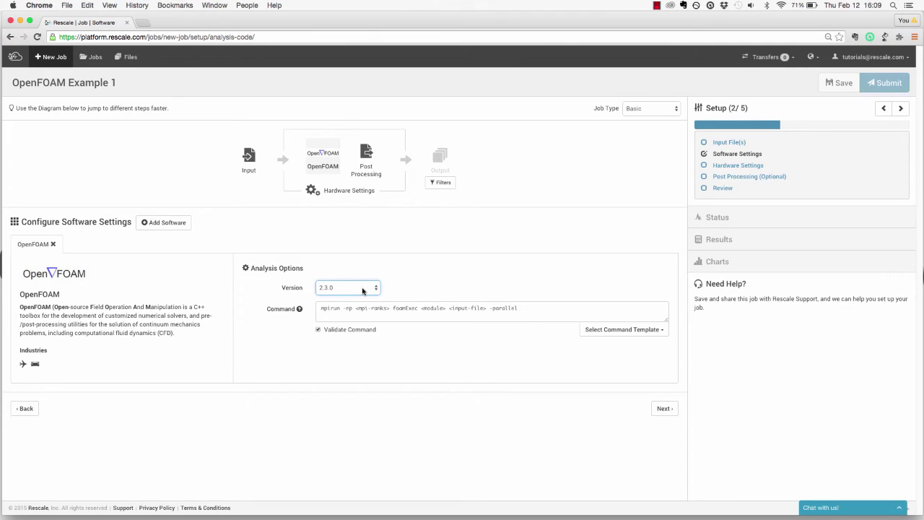
# Step: Replace the default run command with ./airfoil2D/Allrun
pyautogui.click(402, 309)
pyautogui.moveTo(526, 310); pyautogui.dragTo(310, 308)
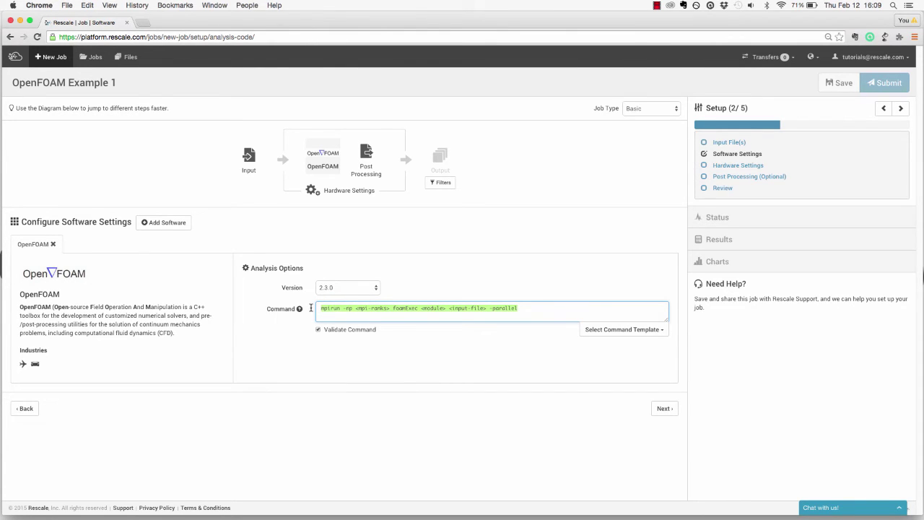
pyautogui.press('BackSpace')
pyautogui.write('./airfoil')
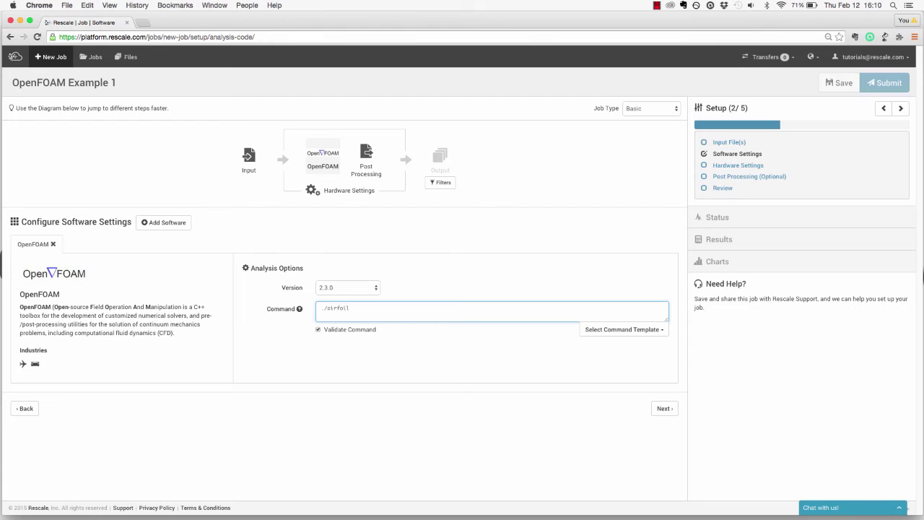
pyautogui.write('2D/Allrun')
# Step: Choose the Marble core type with 1 core, then advance to Post Processing
pyautogui.click(900, 108)
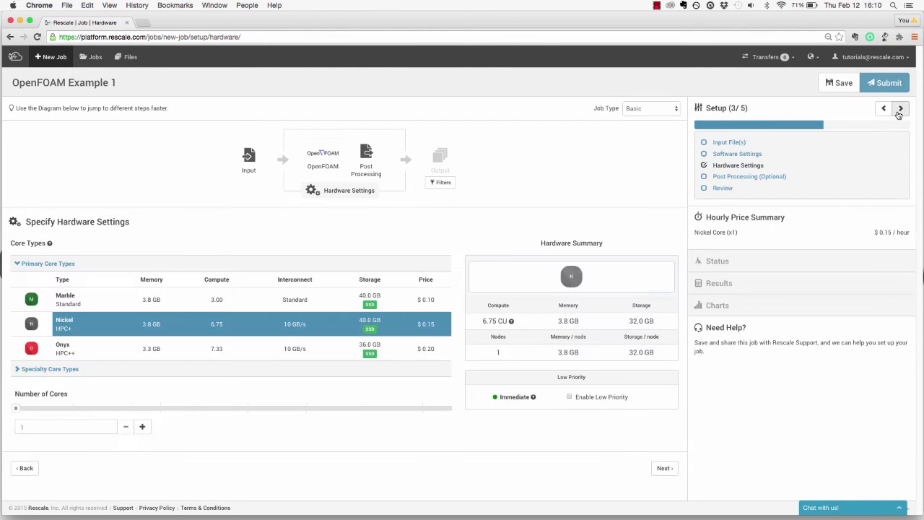
pyautogui.click(91, 309)
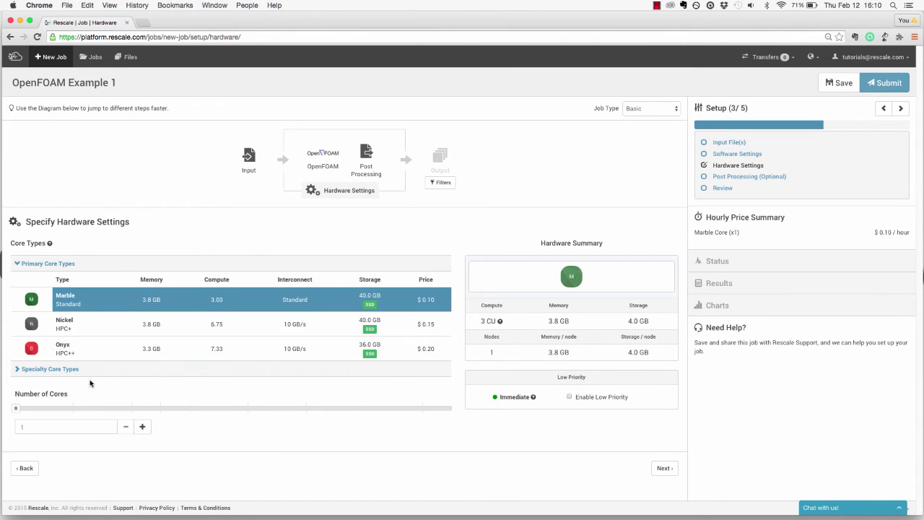
pyautogui.click(82, 426)
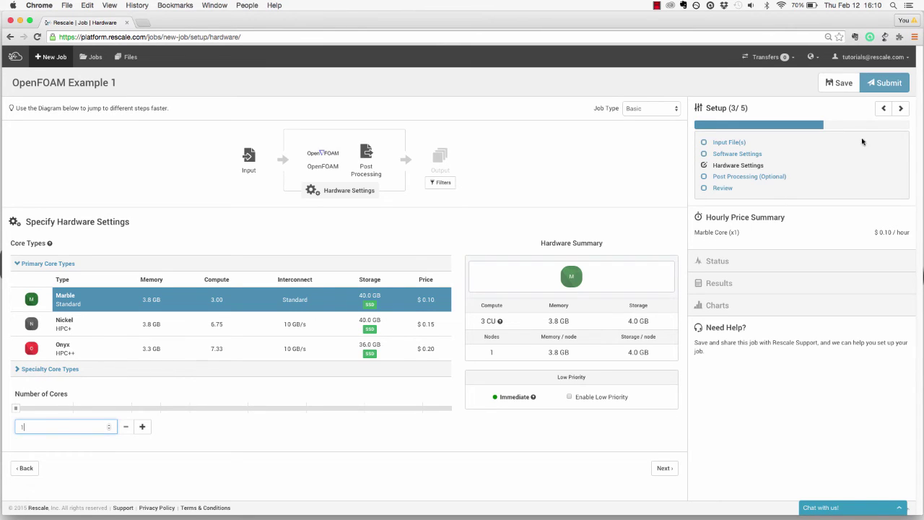
pyautogui.click(900, 110)
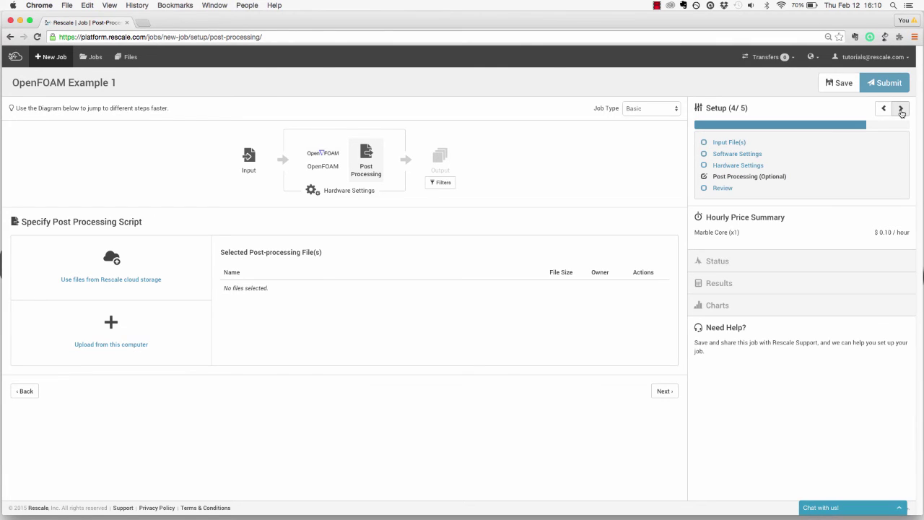
# Step: Advance to the Review step and submit the OpenFOAM Example 1 job
pyautogui.click(901, 110)
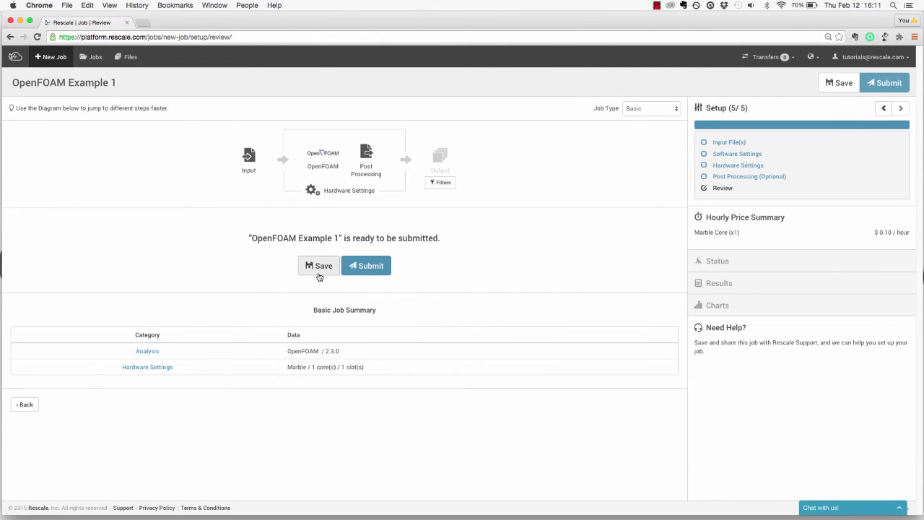
pyautogui.click(363, 271)
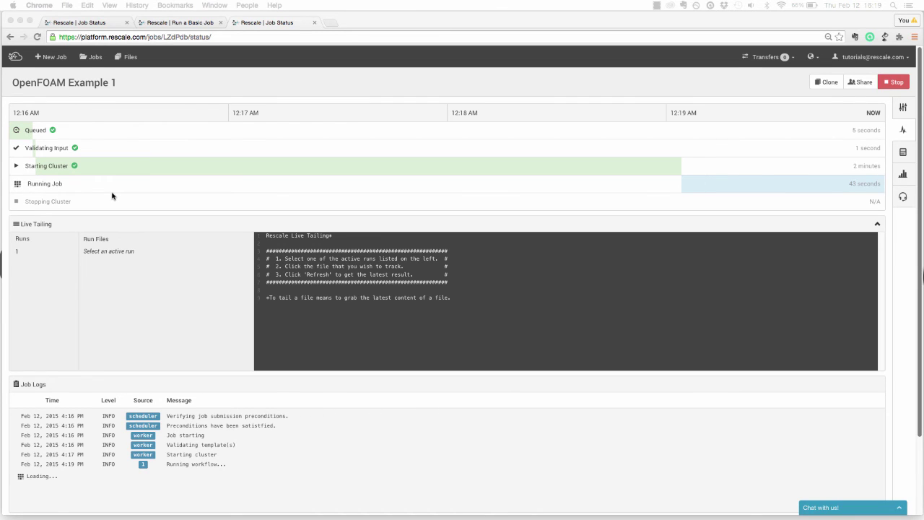
# Step: Show run 1's files in Live Tailing and tail airFoil2D/0/U
pyautogui.click(19, 253)
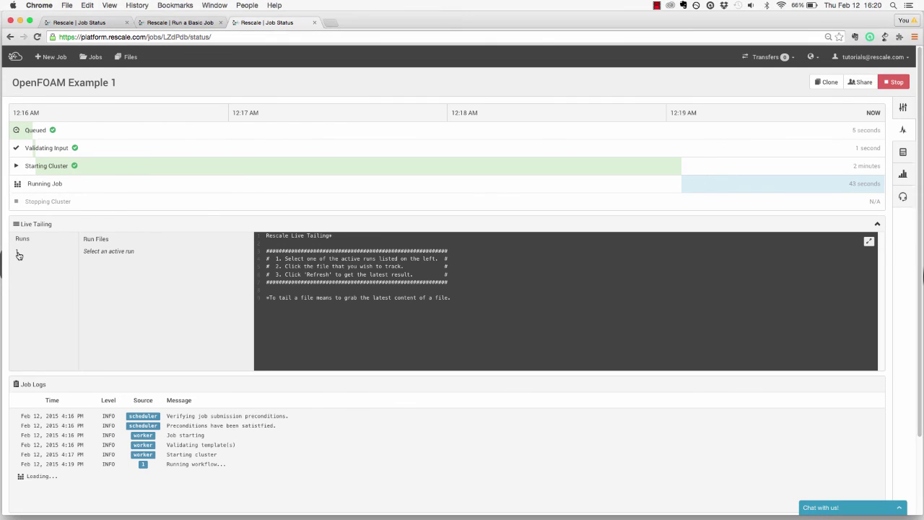
pyautogui.click(19, 254)
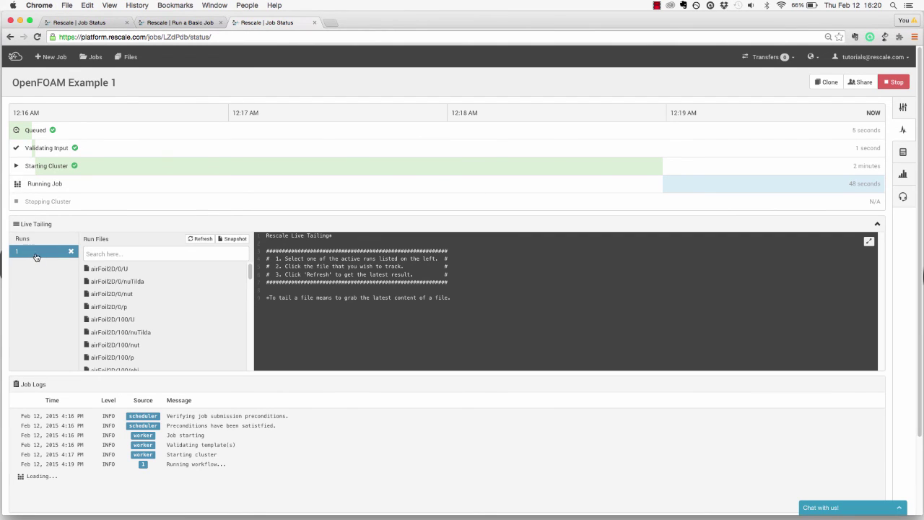
pyautogui.click(125, 273)
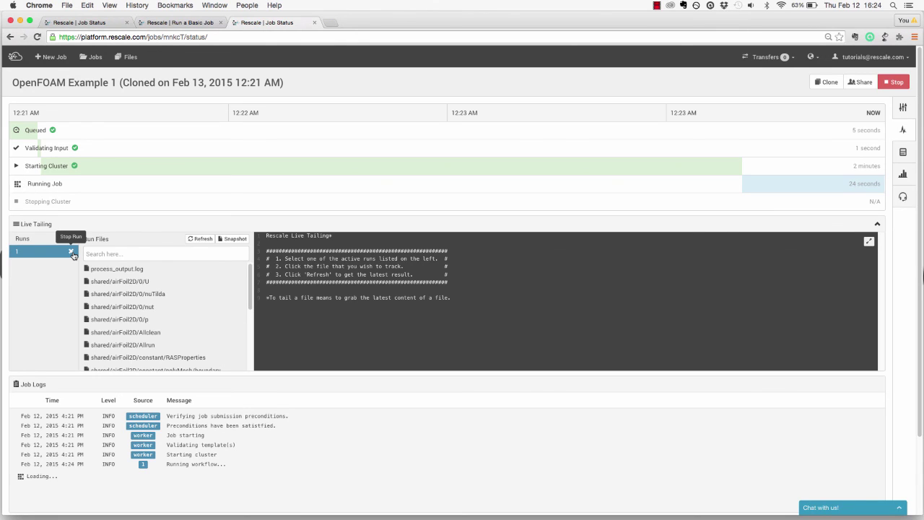
# Step: Ask to stop the running OpenFOAM Example 1 job via the Stop button
pyautogui.click(894, 82)
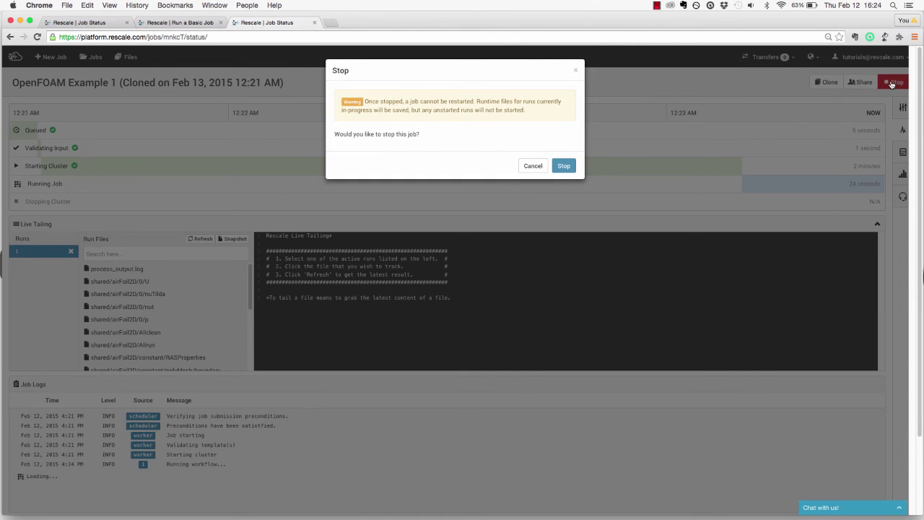